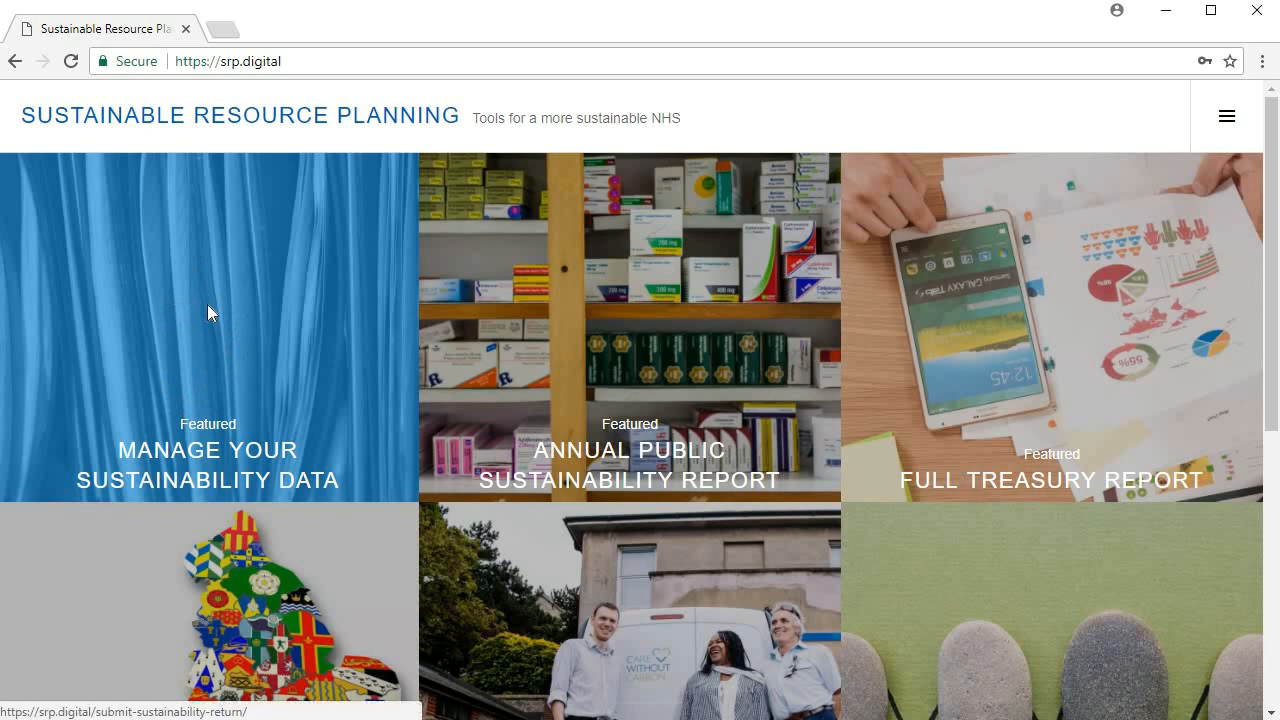
Open the Manage Your Sustainability Data page and log in with the prefilled account credentials.
click(207, 305)
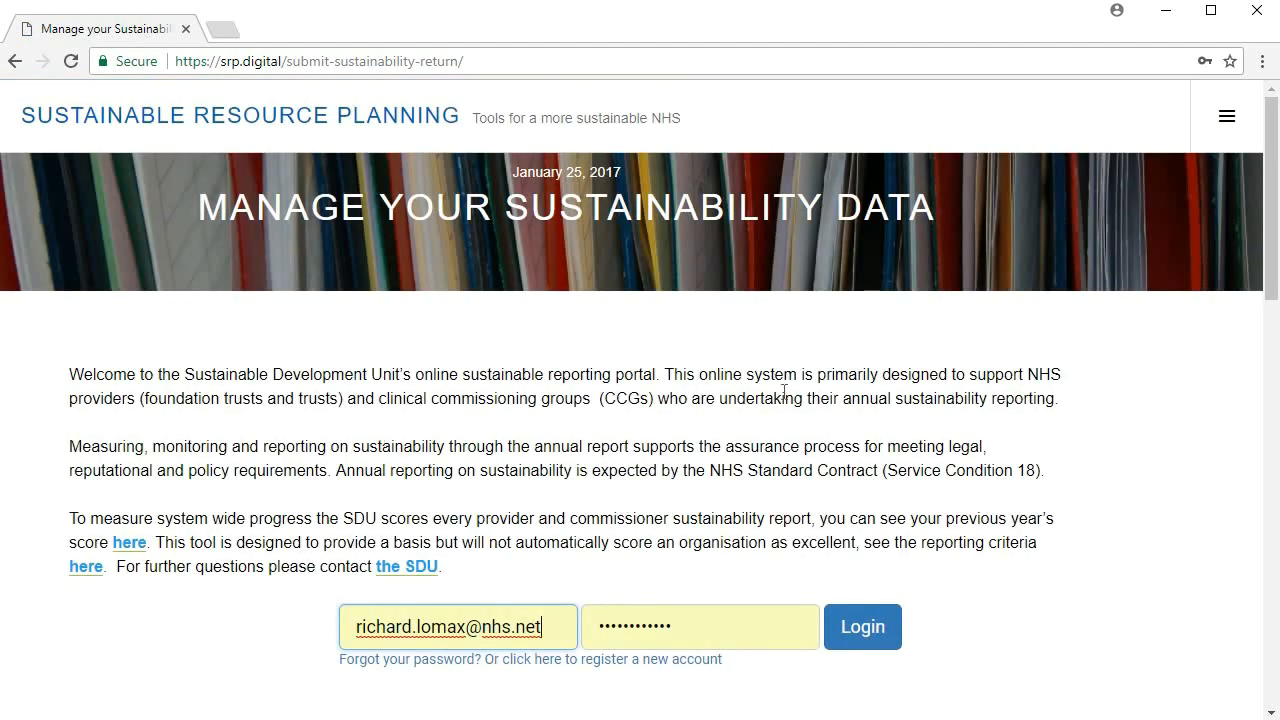
scroll(838, 450, down, 1)
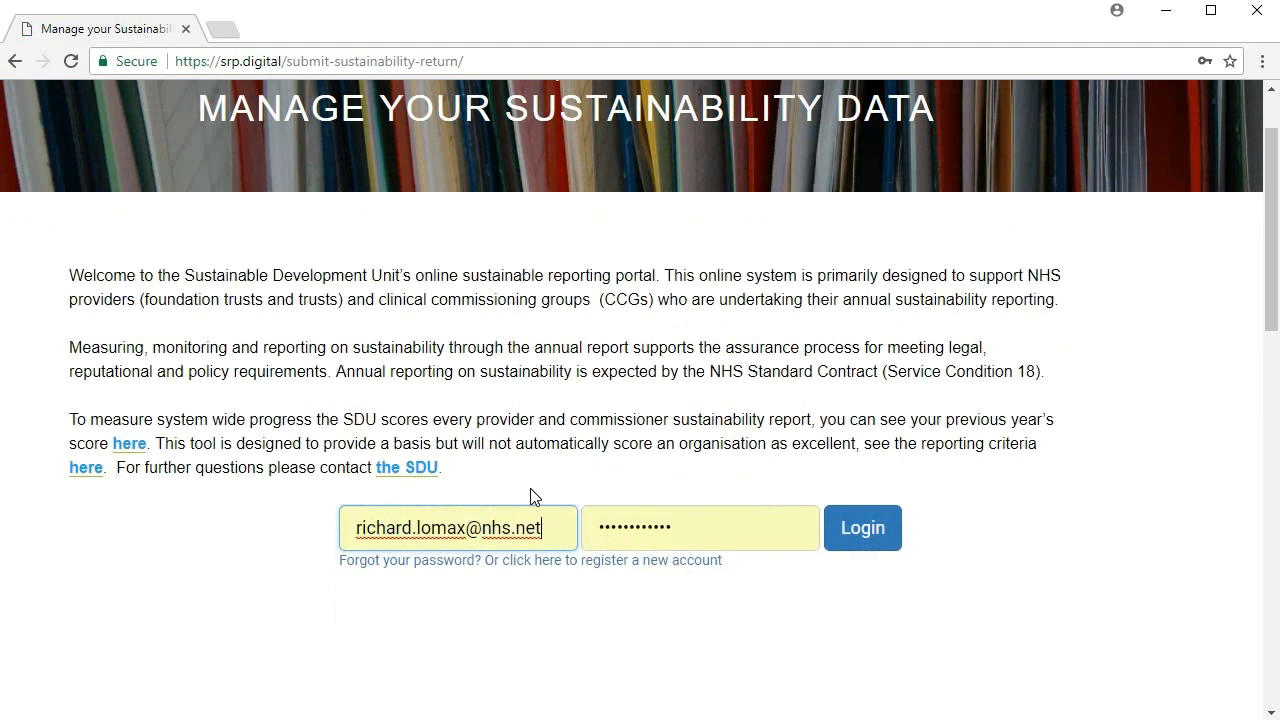
click(870, 541)
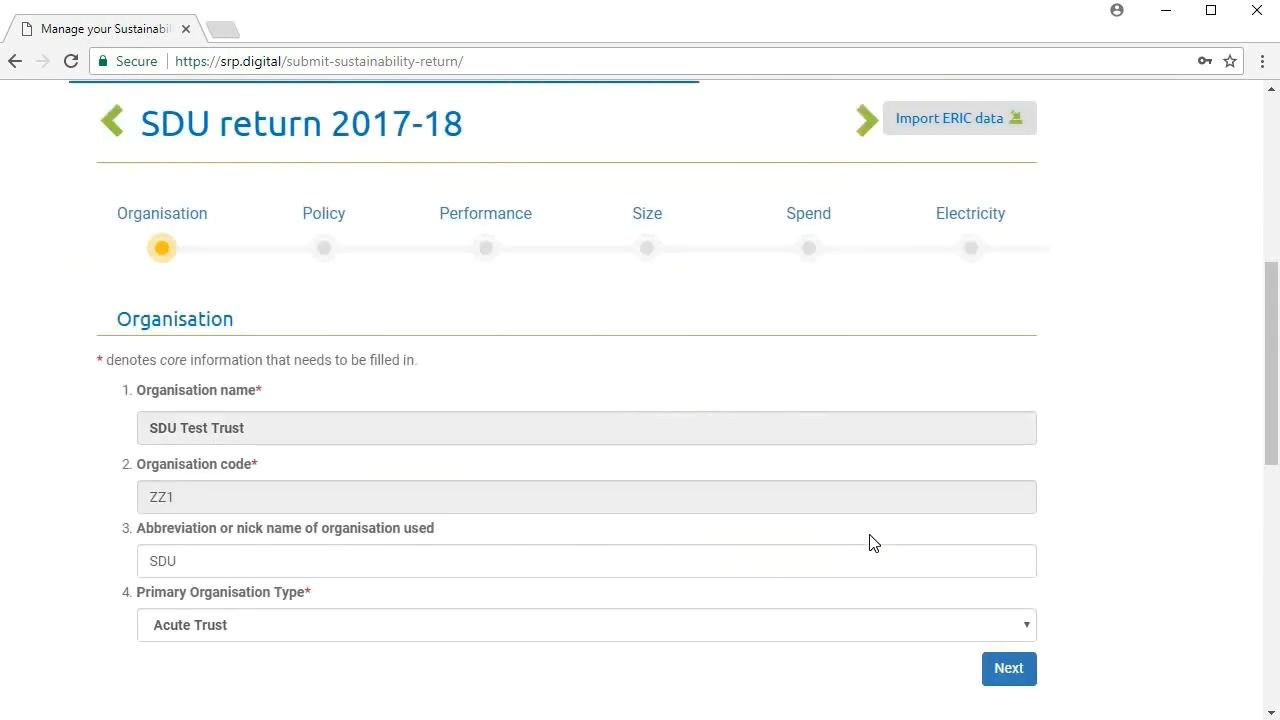
Switch the SDU return back to 2015-16, and forward through the years to 2017-18 again.
scroll(709, 409, up, 1)
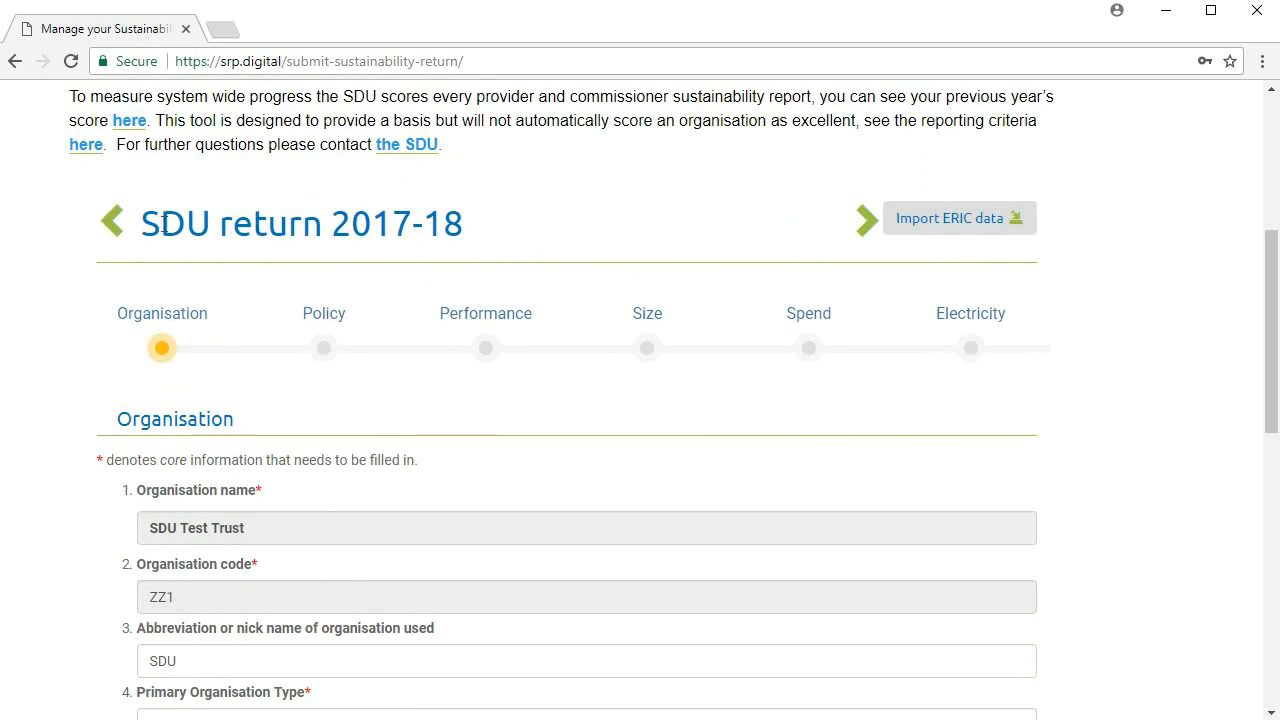
drag(172, 224, 491, 237)
click(270, 222)
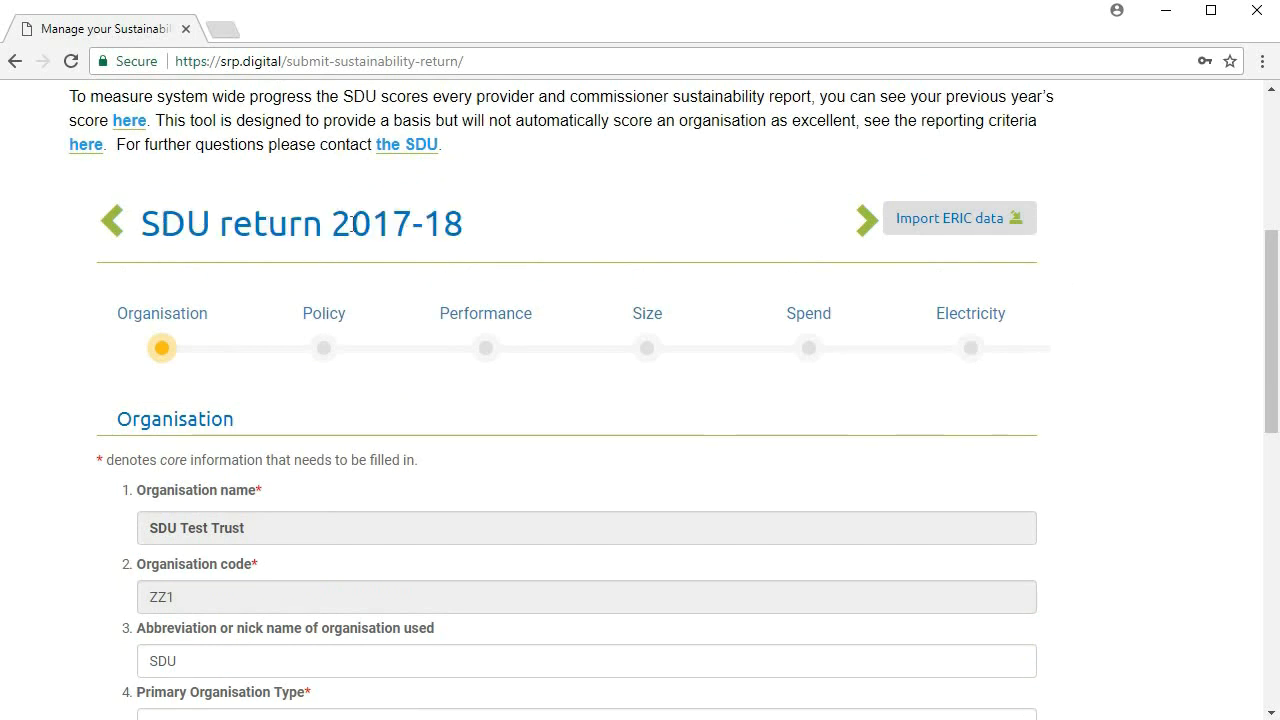
drag(350, 224, 487, 231)
click(447, 233)
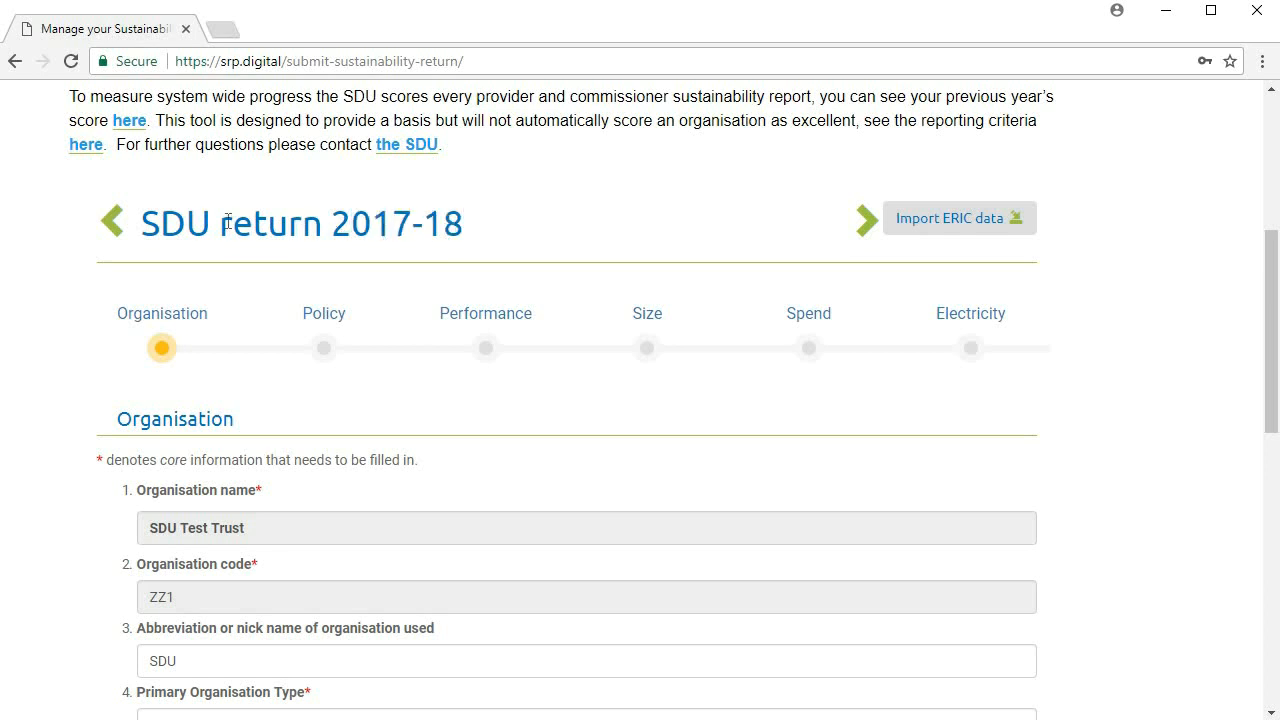
click(113, 230)
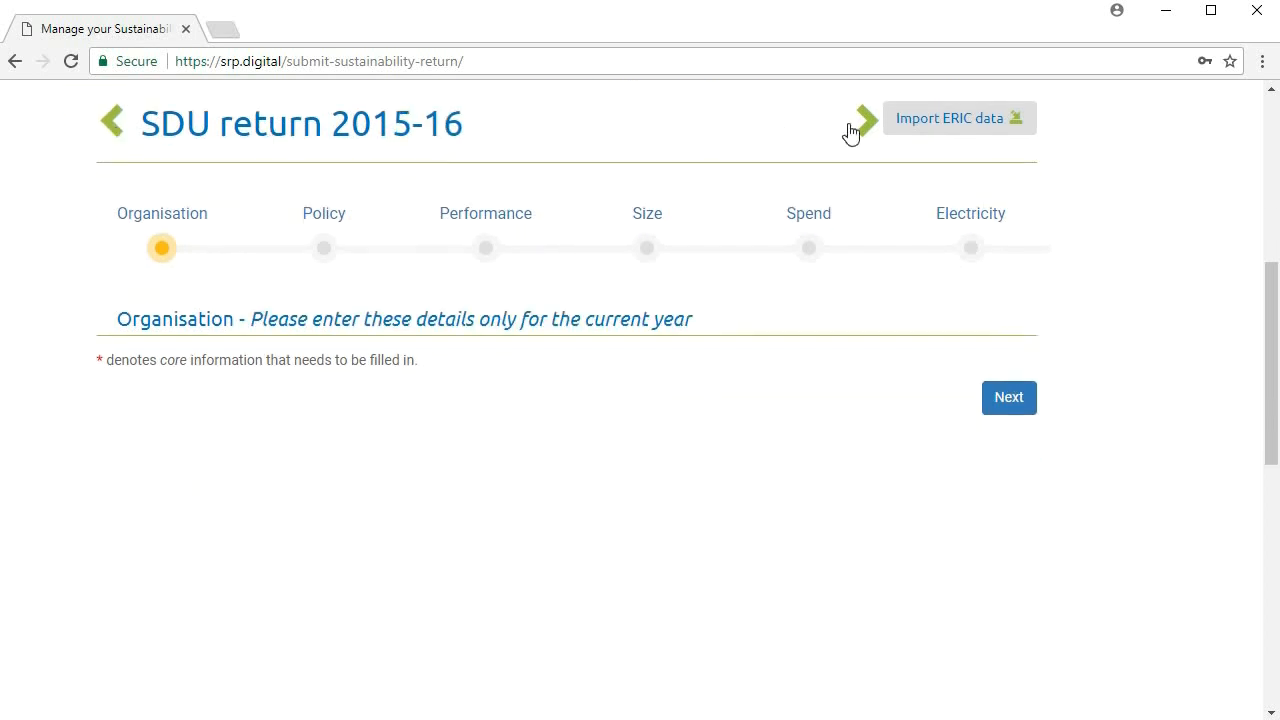
click(873, 126)
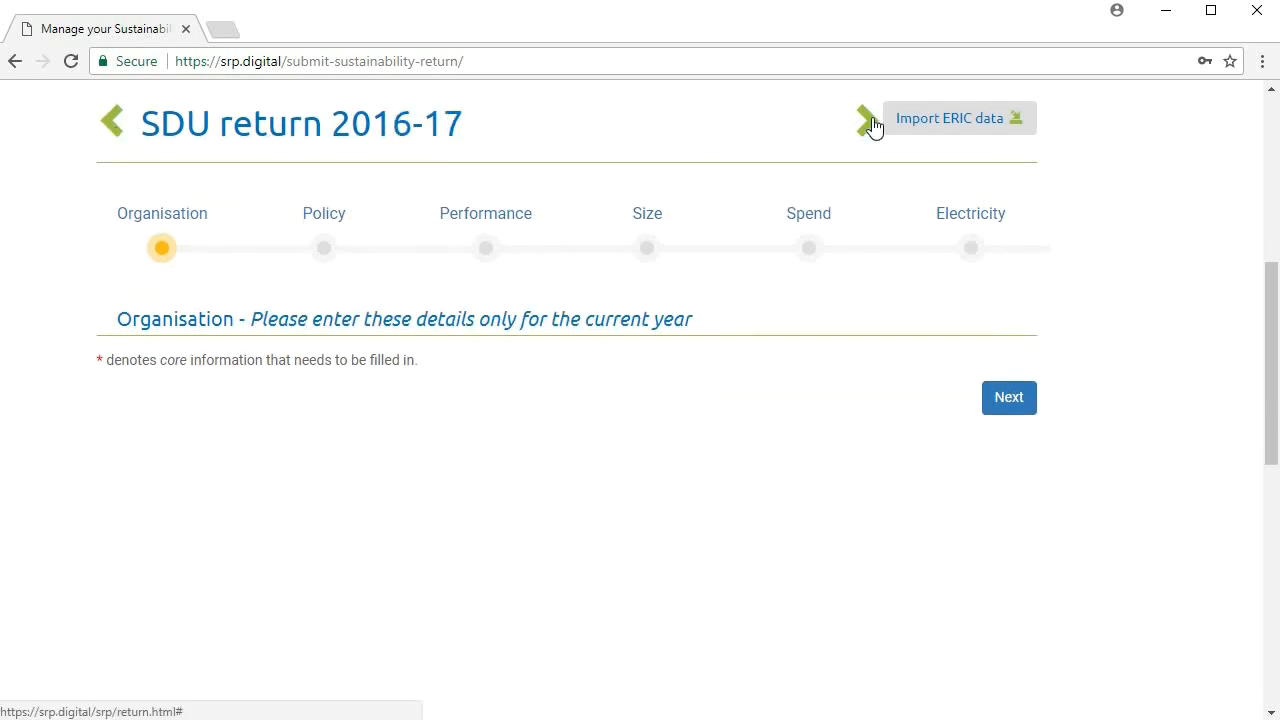
click(873, 126)
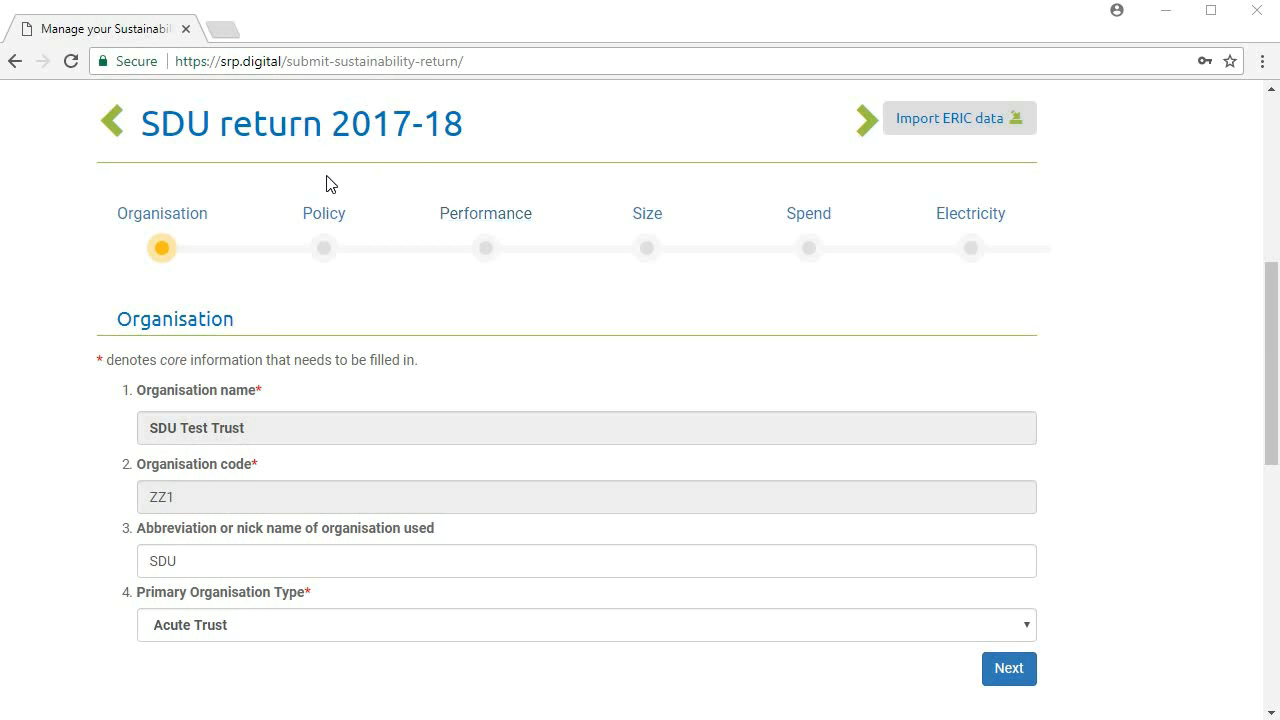
View the Policy section of the 2017-18 return, and open the total gross internal floor space entry under Size.
click(328, 215)
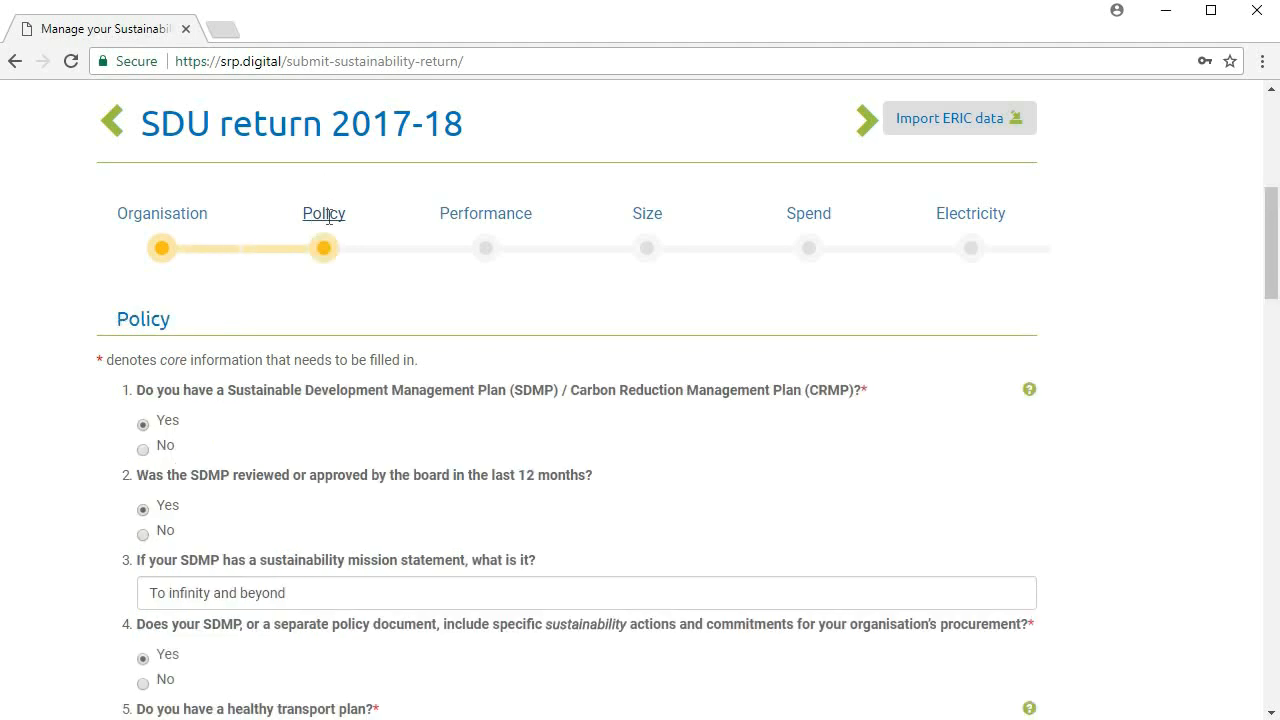
click(110, 122)
click(647, 213)
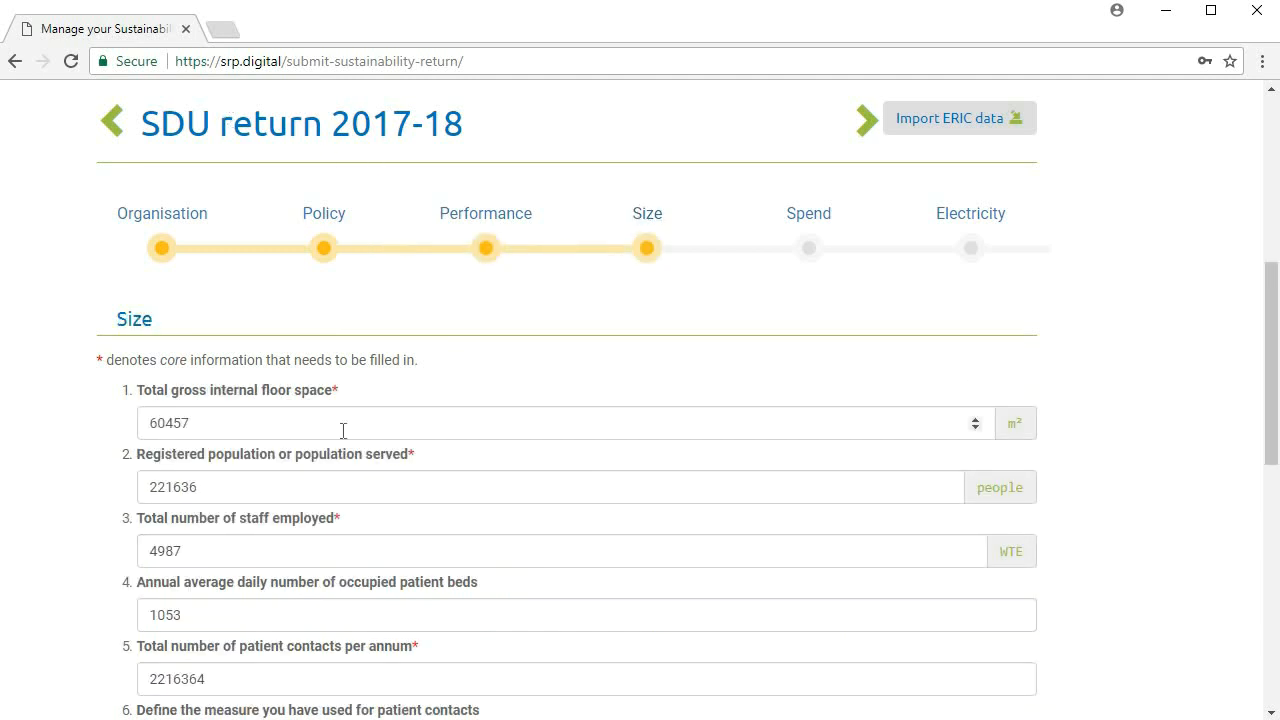
click(274, 421)
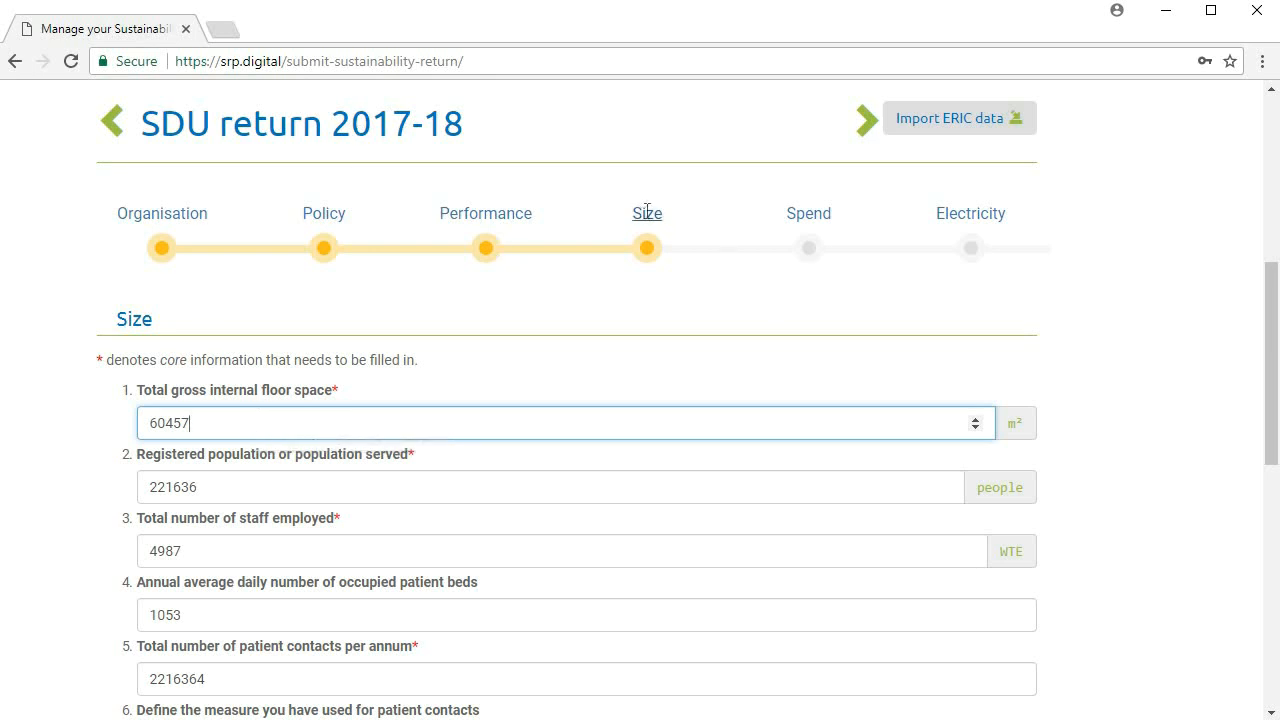
Switch to the 2016-17 return and enter 59858 m² as the total gross internal floor space.
click(113, 124)
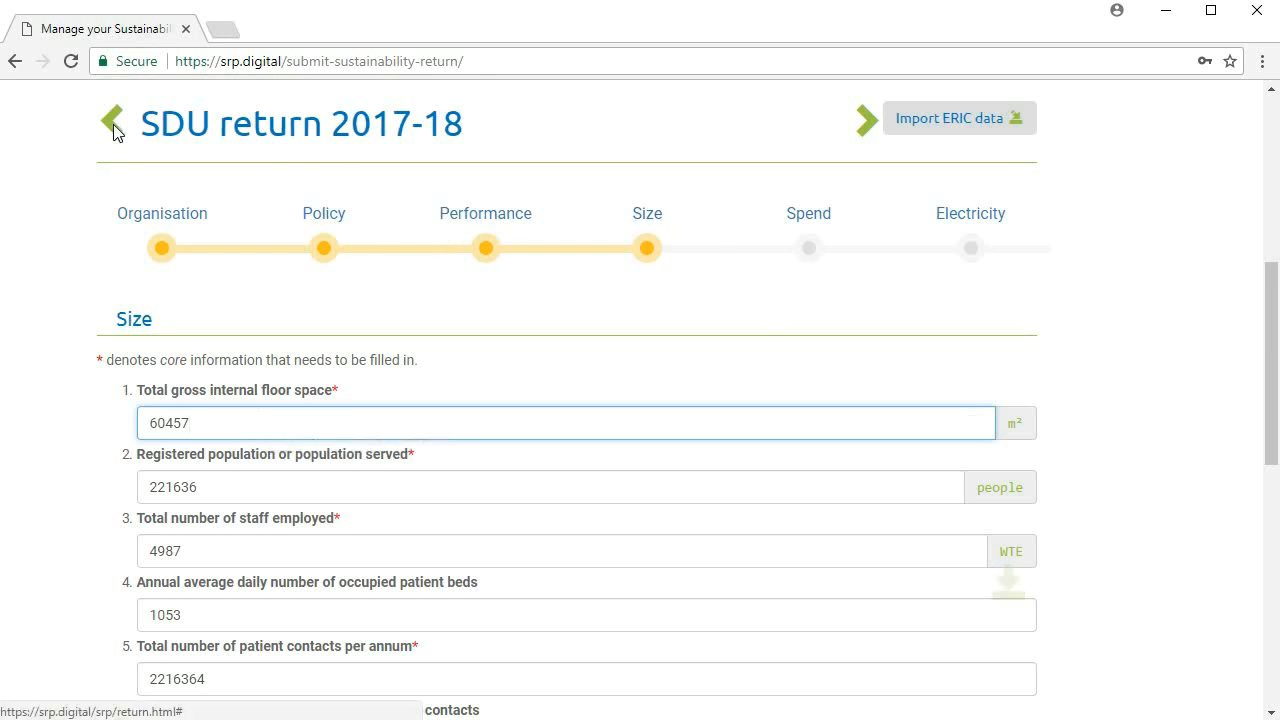
click(250, 423)
key(ctrl+a)
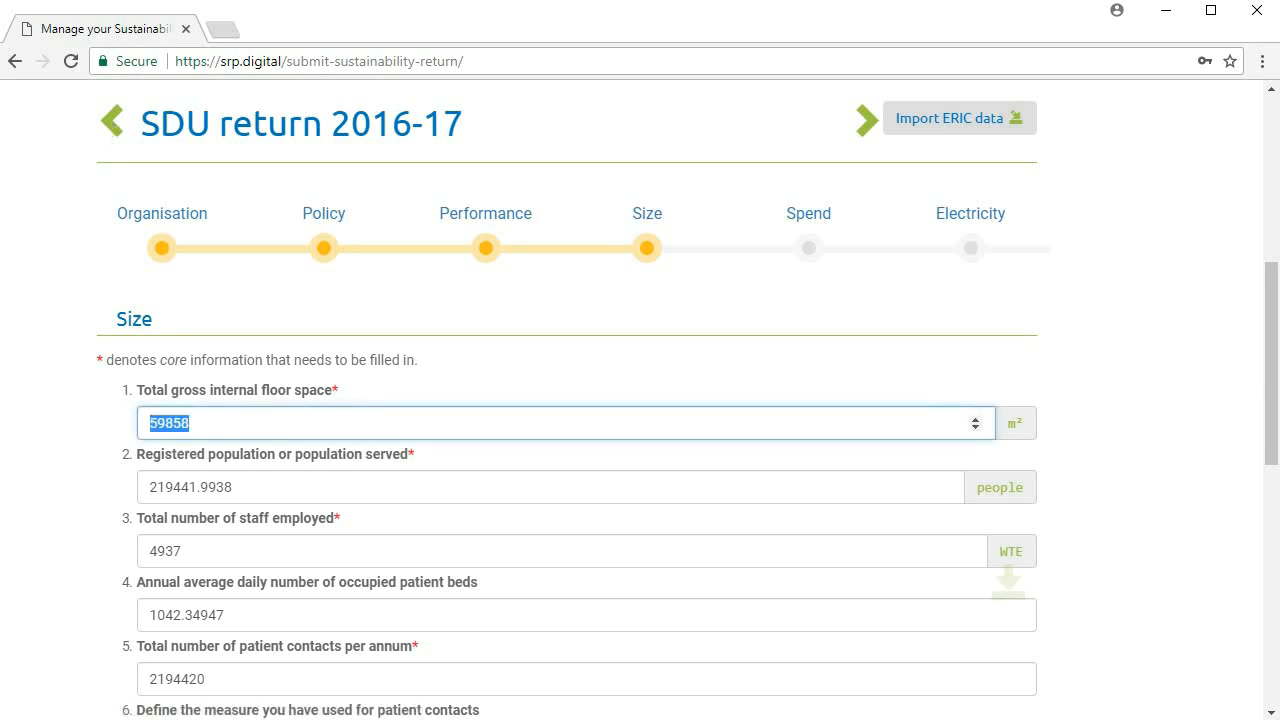
text(59858)
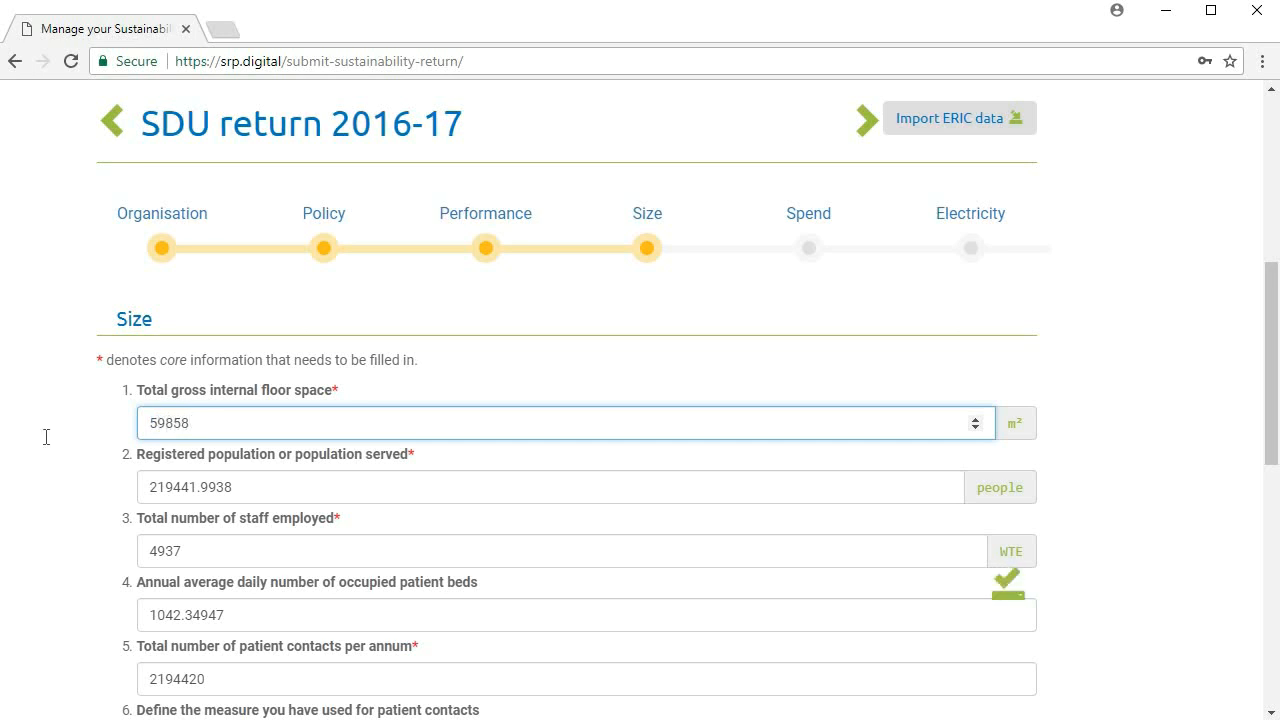
click(67, 436)
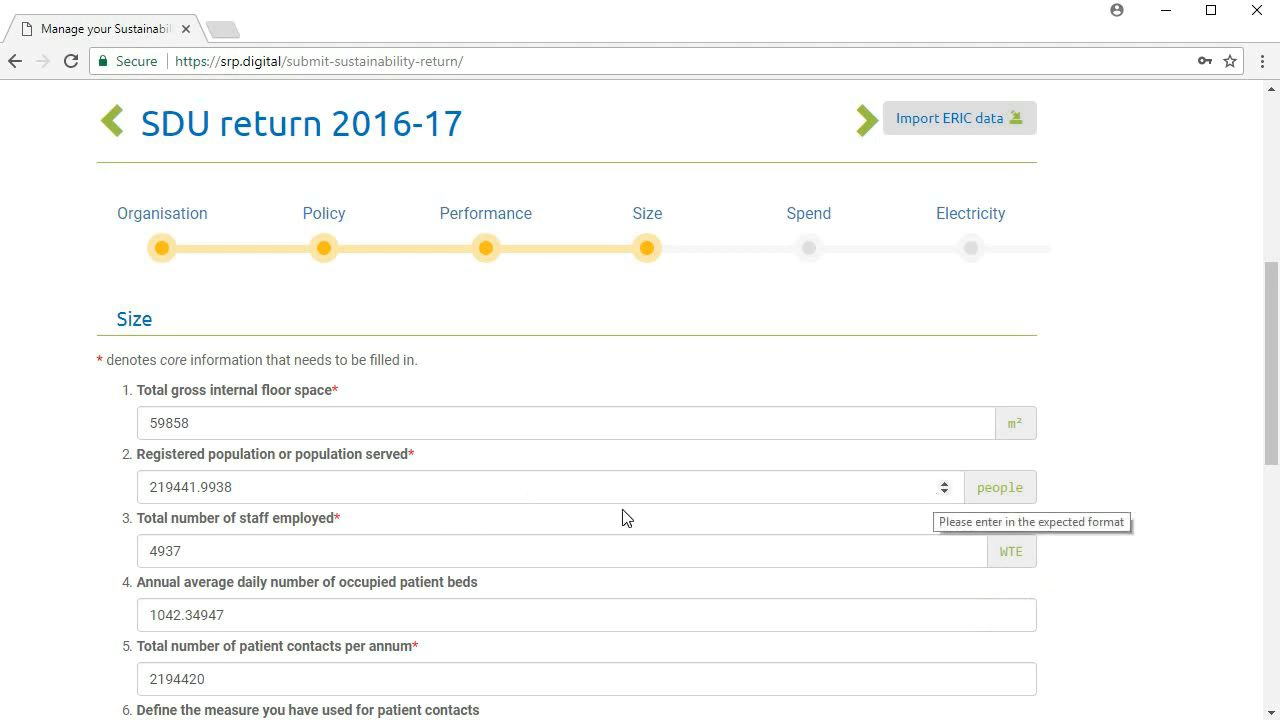
Enter 4937 WTE as the total number of staff employed in the 2016-17 return.
double_click(242, 550)
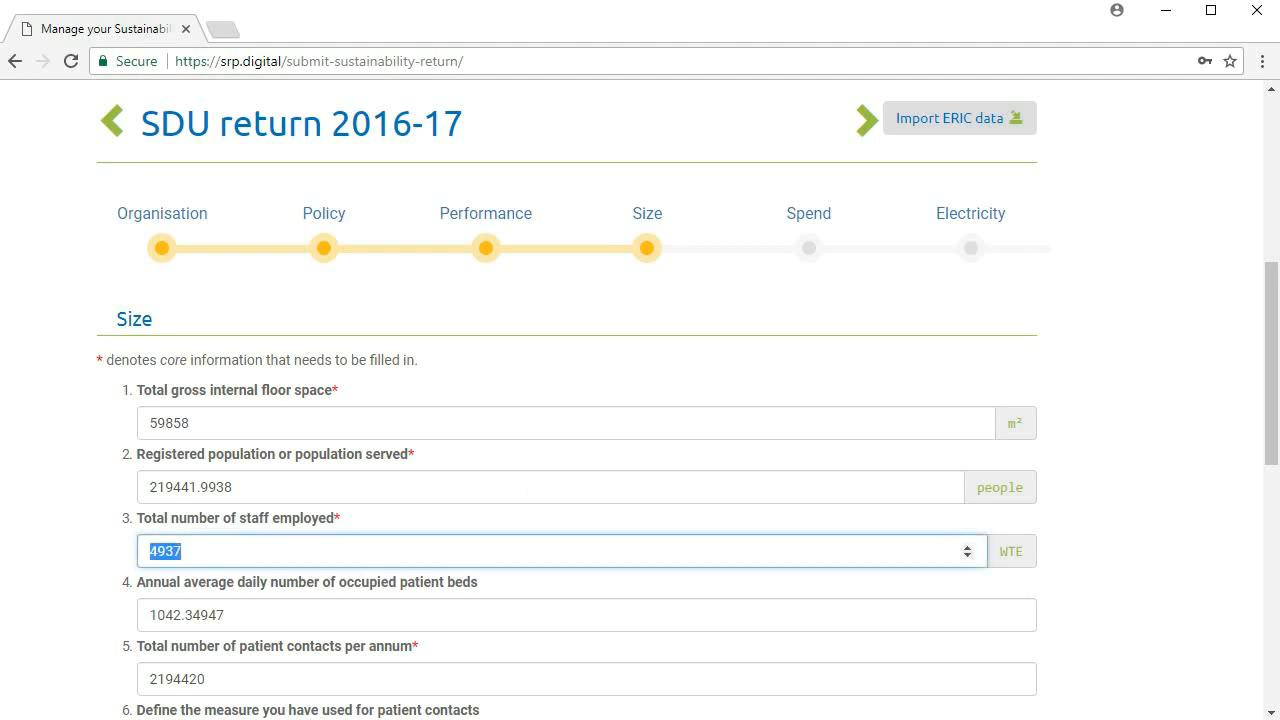
text(4937)
click(1108, 476)
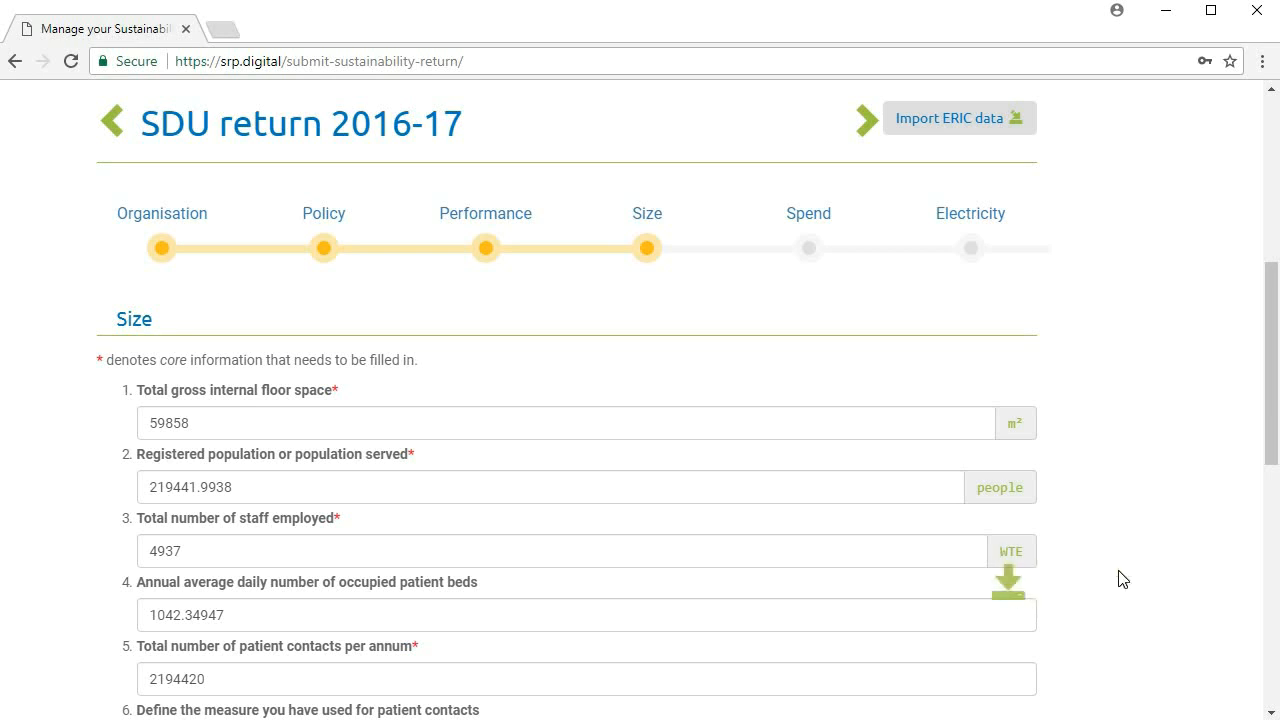
Switch from the 2016-17 return to the Size data of the 2015-16 return.
click(806, 212)
click(492, 211)
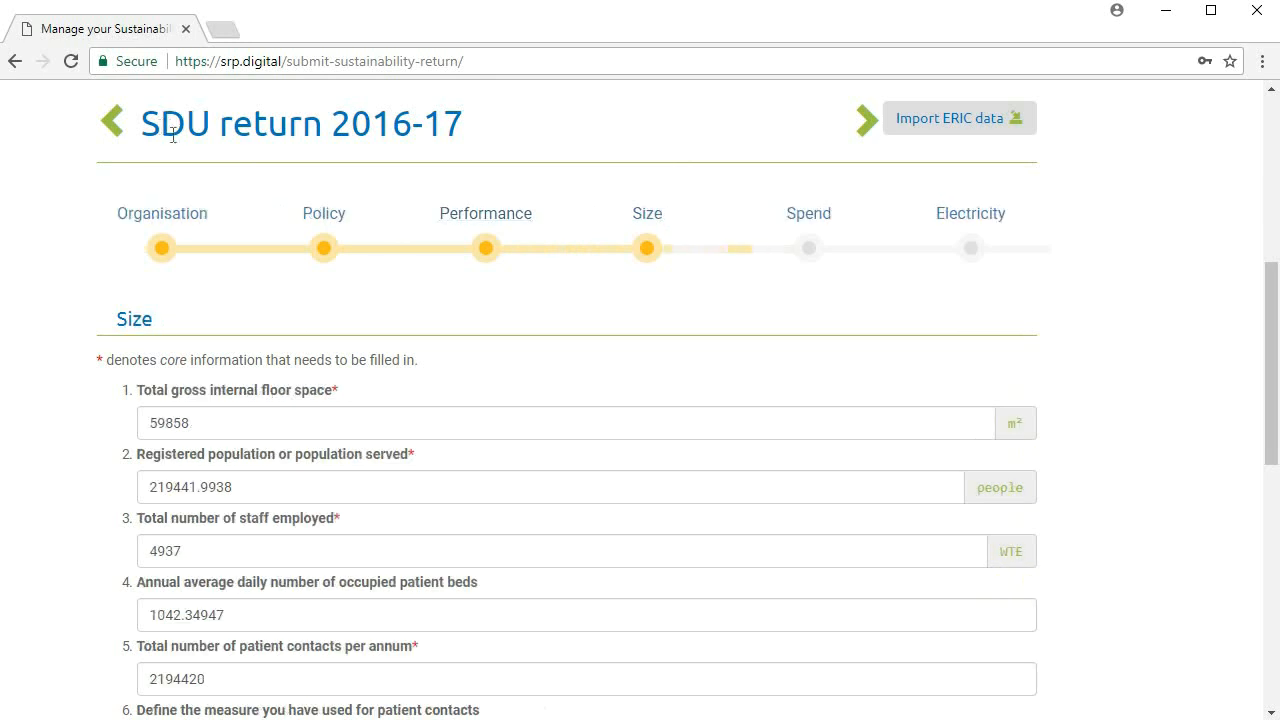
click(113, 129)
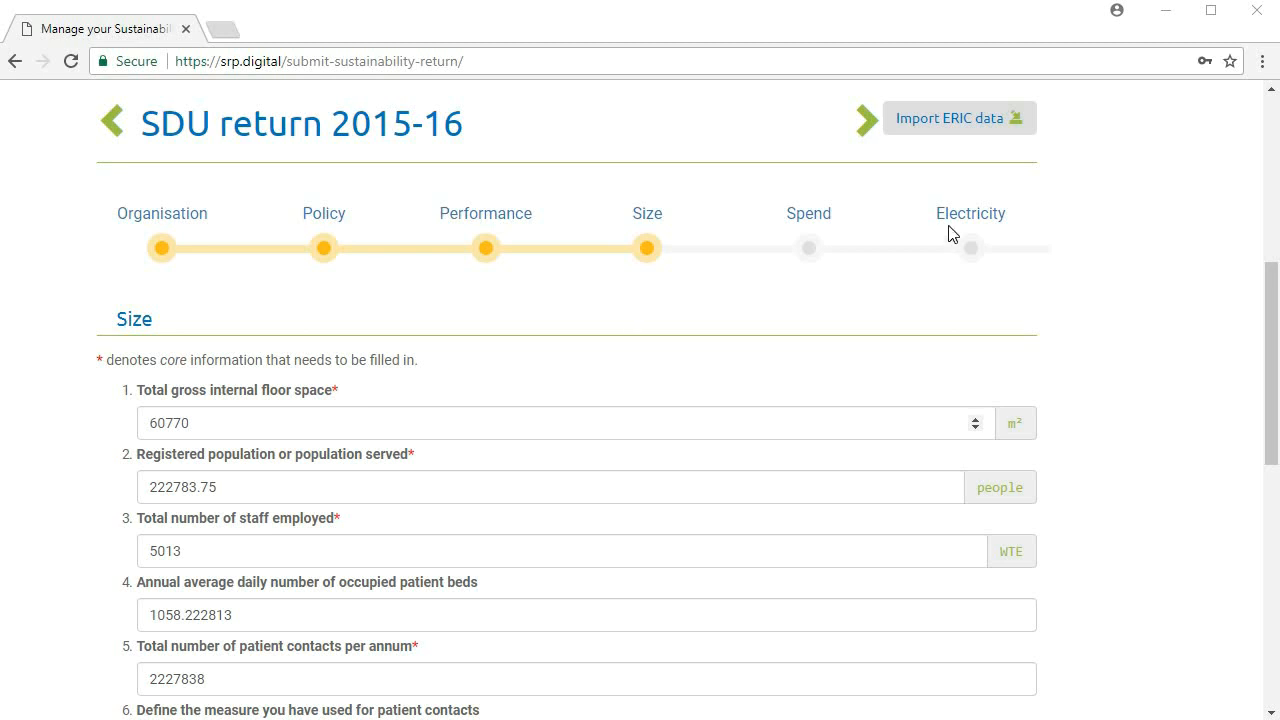
Look through the Electricity, Thermal and Waste sections of the 2015-16 return.
click(982, 219)
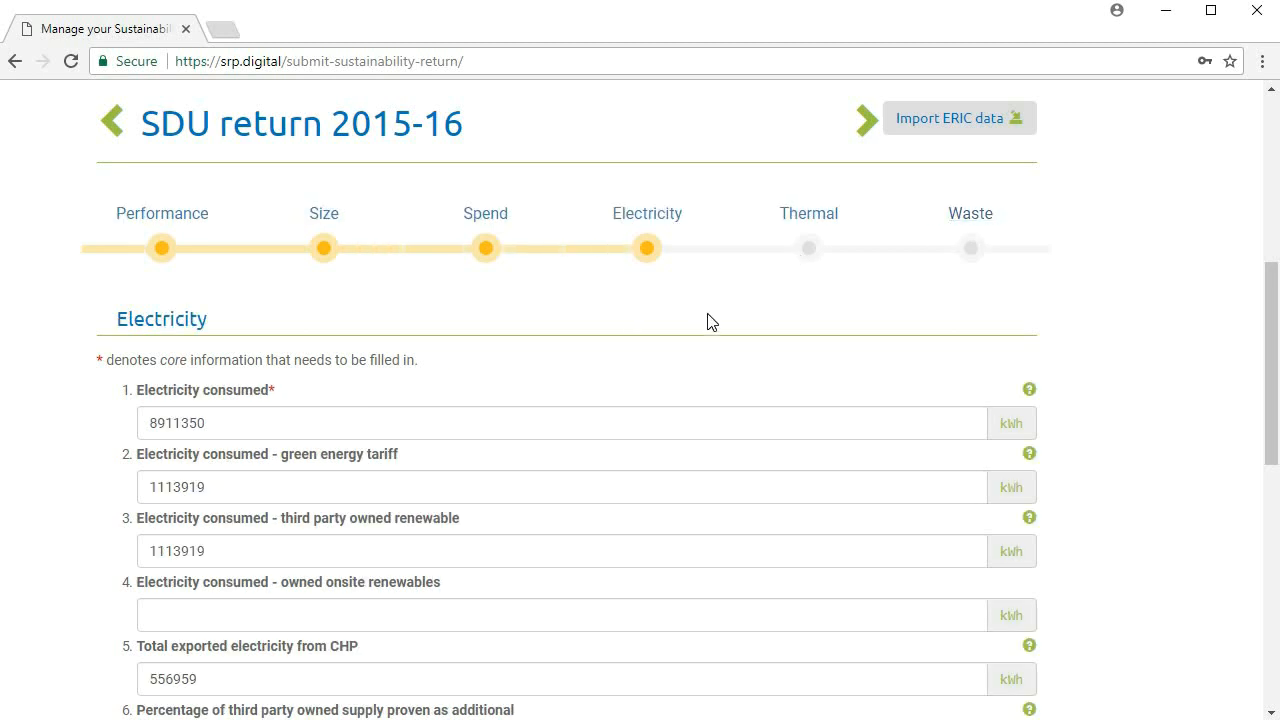
scroll(709, 320, down, 1)
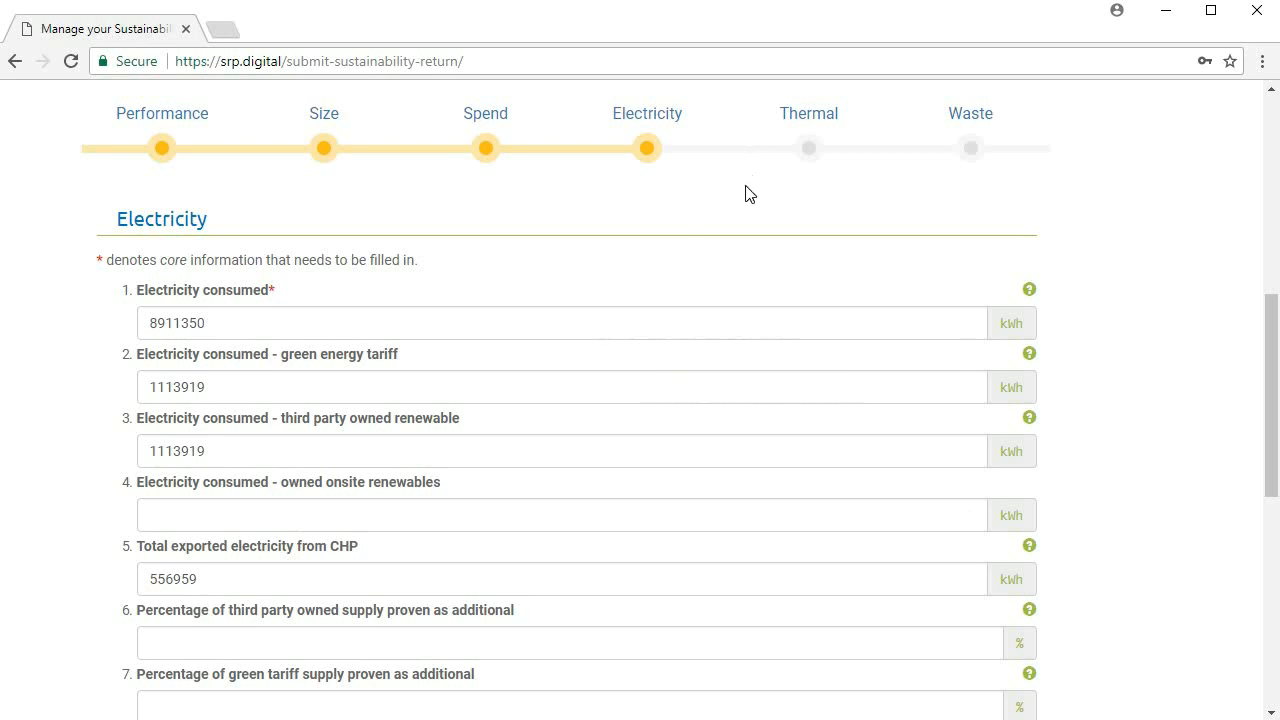
click(828, 123)
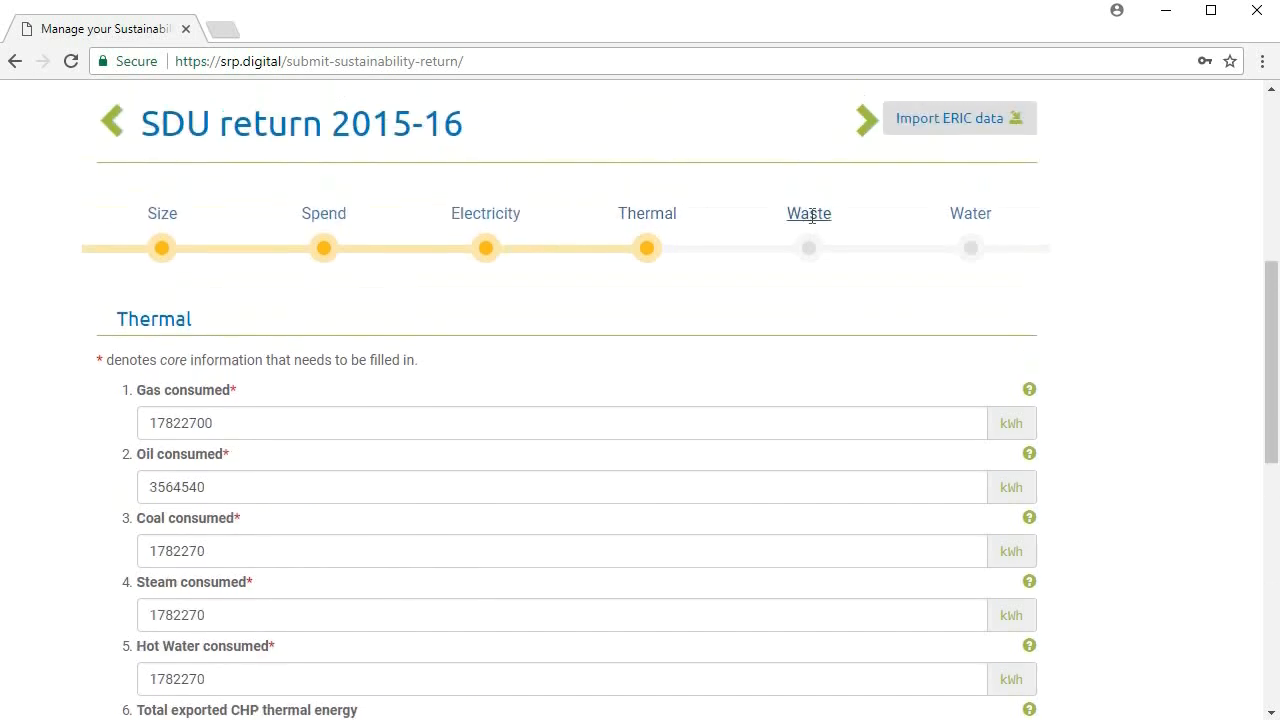
click(810, 215)
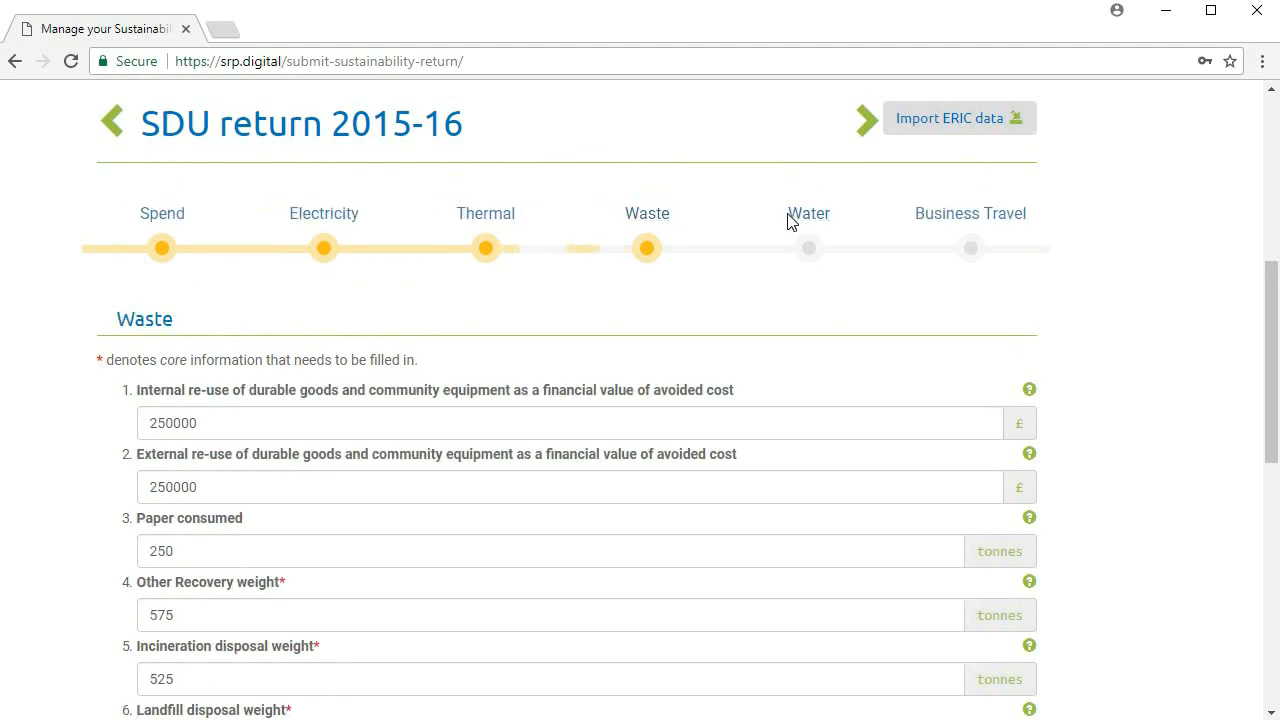
Clear the Waste water volume in the Water section of the 2015-16 return.
click(819, 213)
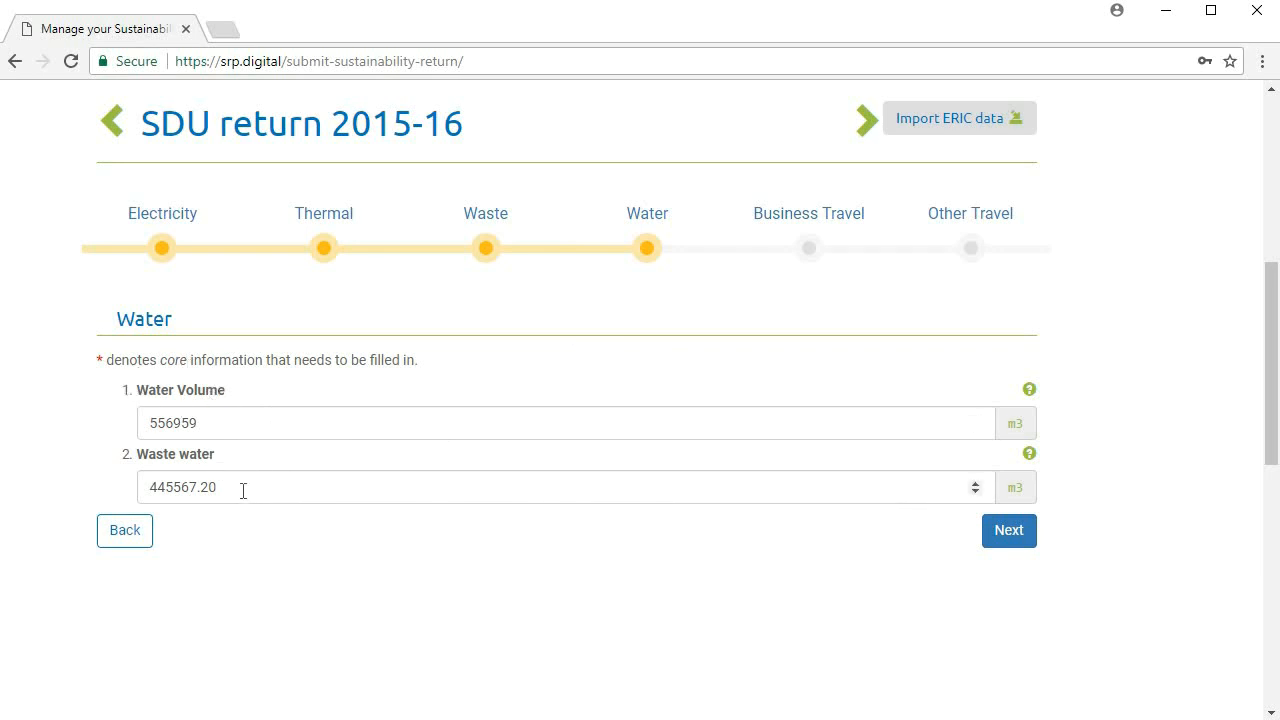
drag(243, 490, 109, 486)
key(BackSpace)
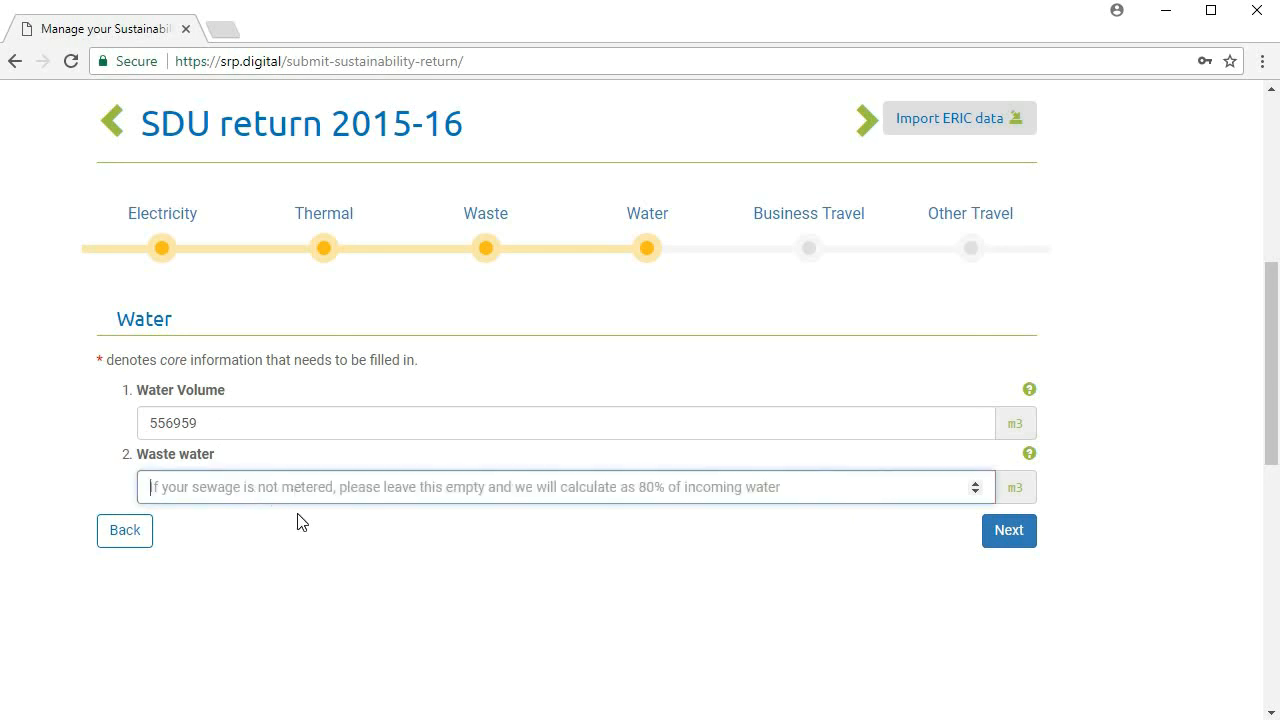
click(301, 529)
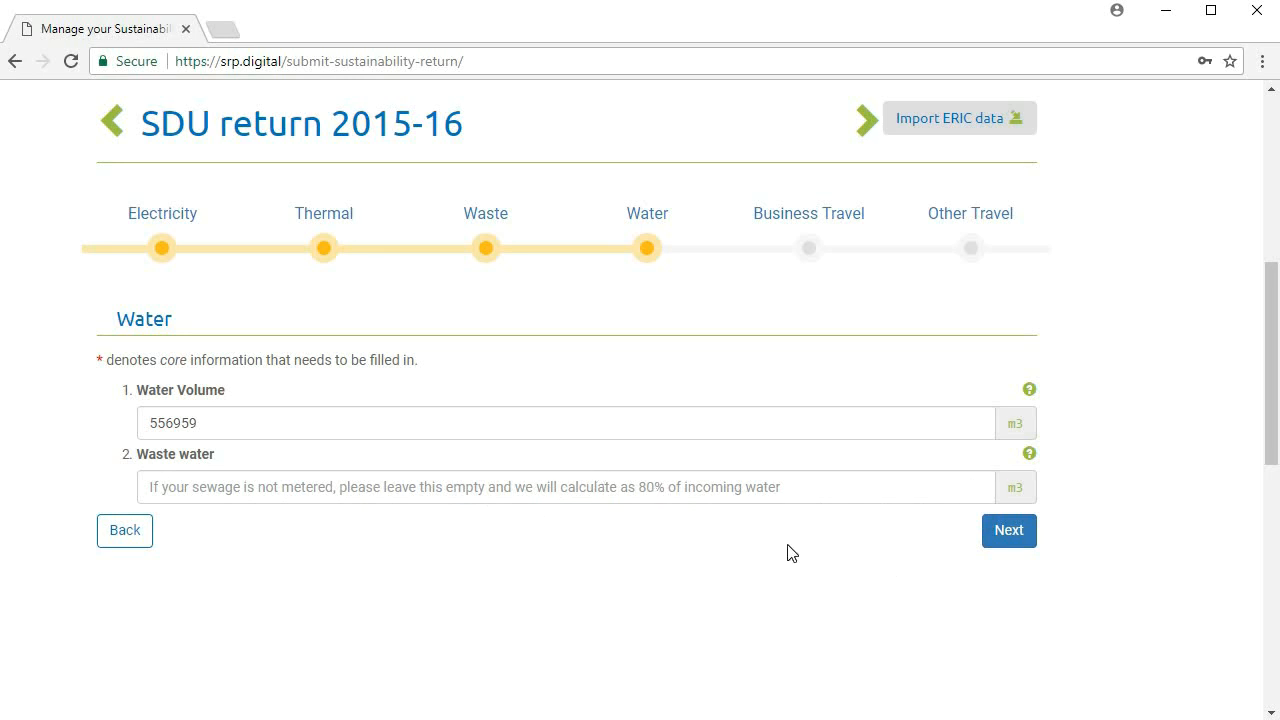
Open the Business Travel section and display the guidance for Business Mileage - Road / Grey Fleet.
click(840, 214)
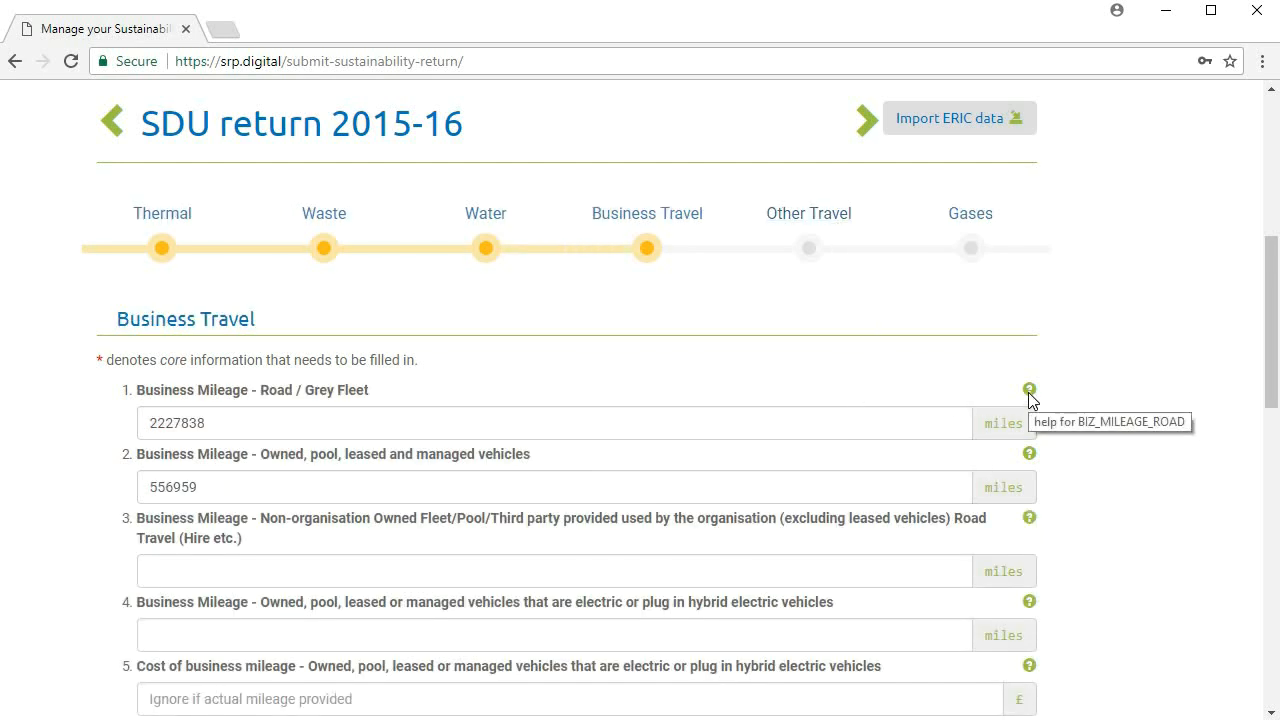
click(1029, 391)
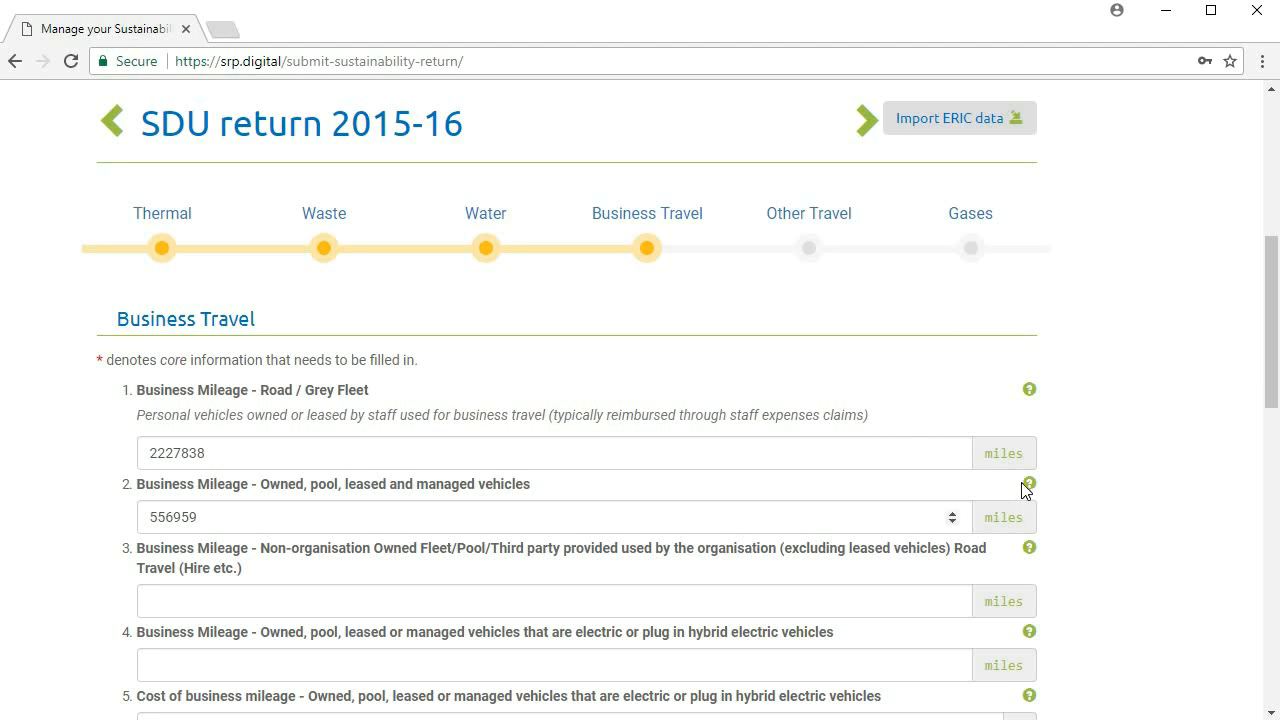
mouse_move(1022, 485)
Display the guidance for Cost of business mileage by Bus/Coach and open that cost for entry.
scroll(811, 517, down, 3)
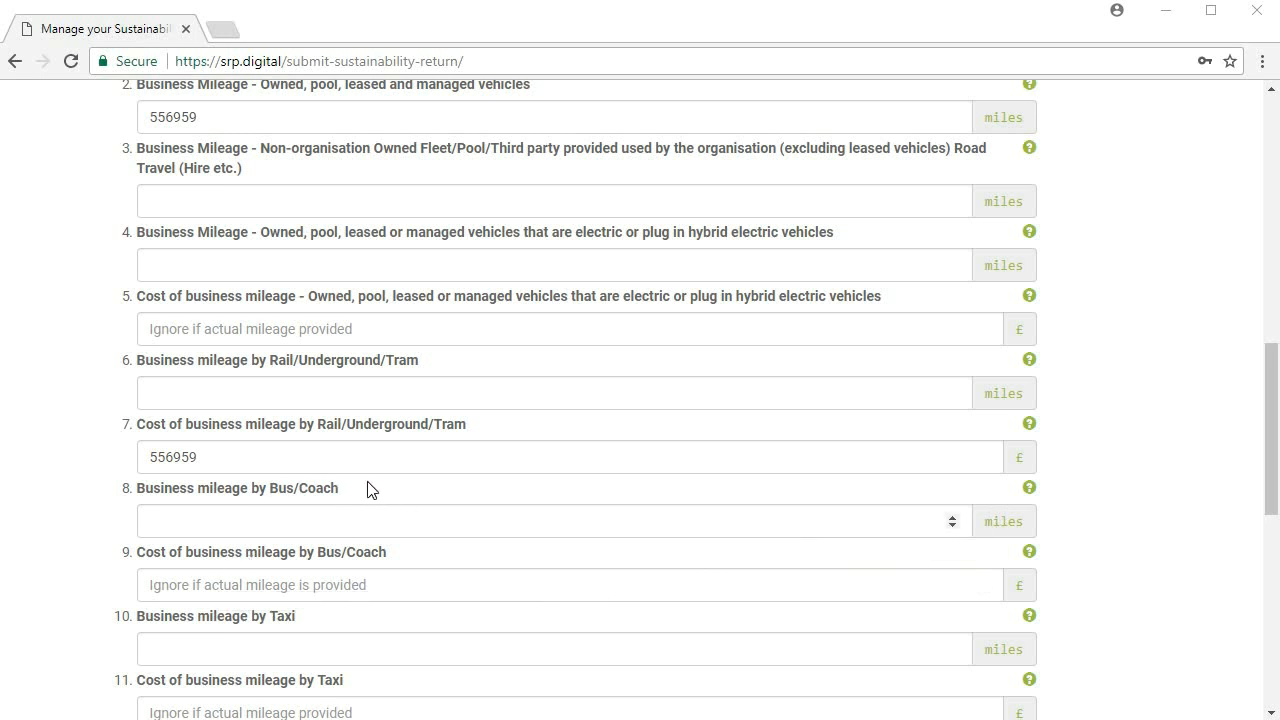
click(1027, 554)
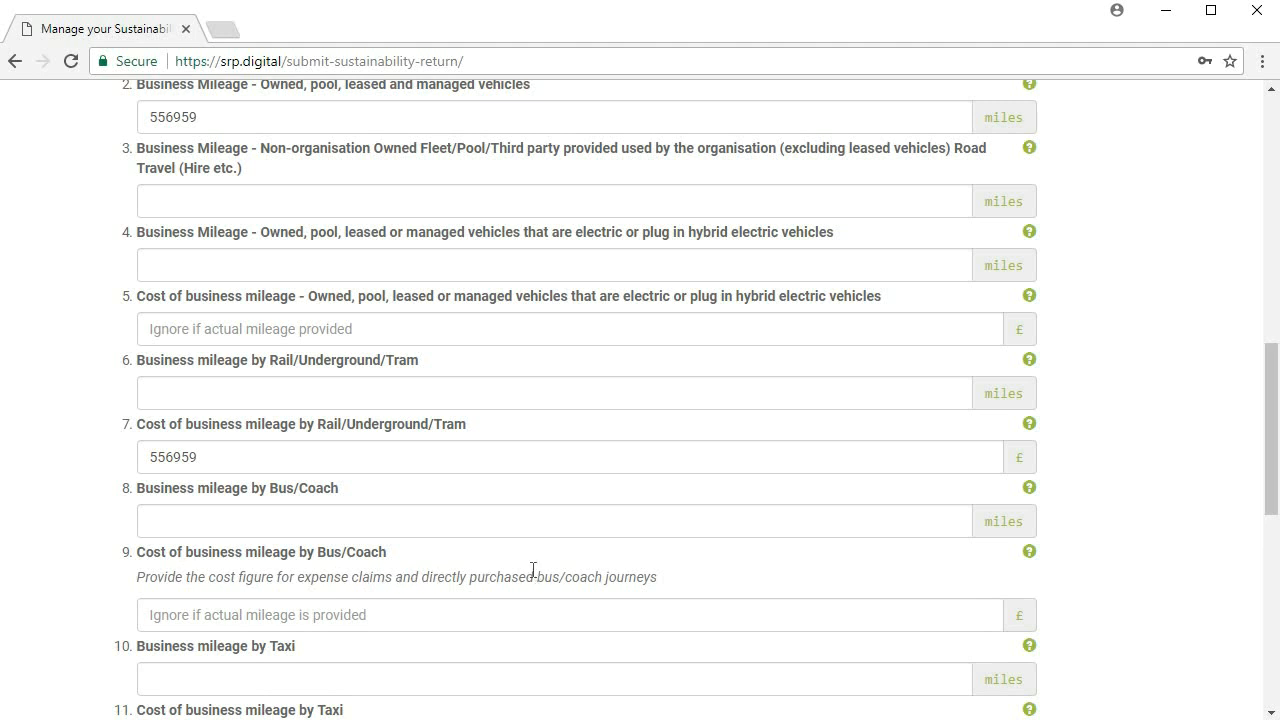
click(663, 620)
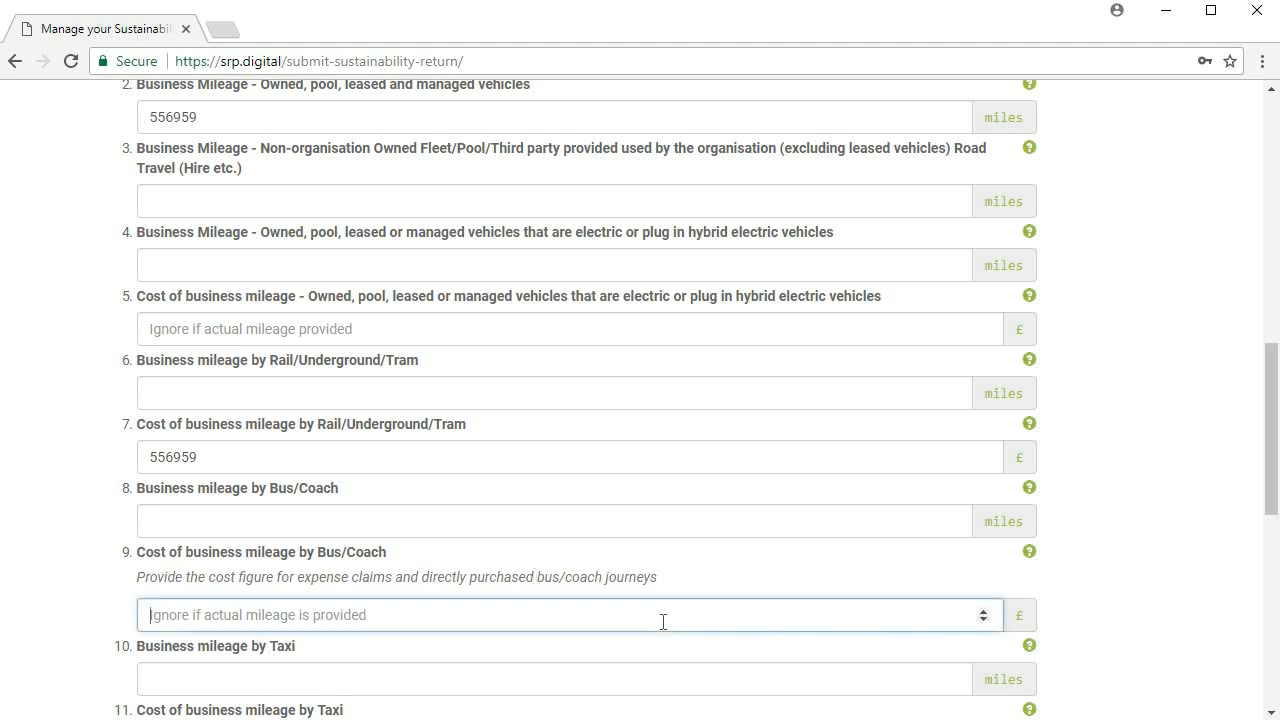